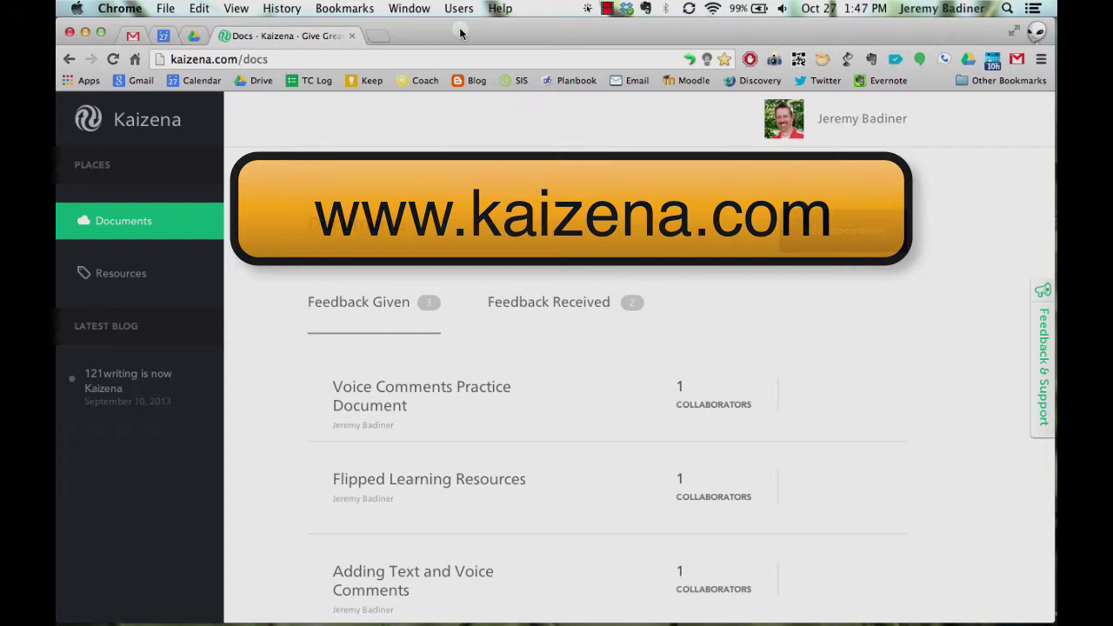
Close the Kaizena documents tab to return to the miGoogle 2013 Drive folder.
left_click(354, 37)
Open 'Voice Comments Practice Document Used' with Kaizena from its Drive context menu.
left_click(204, 329)
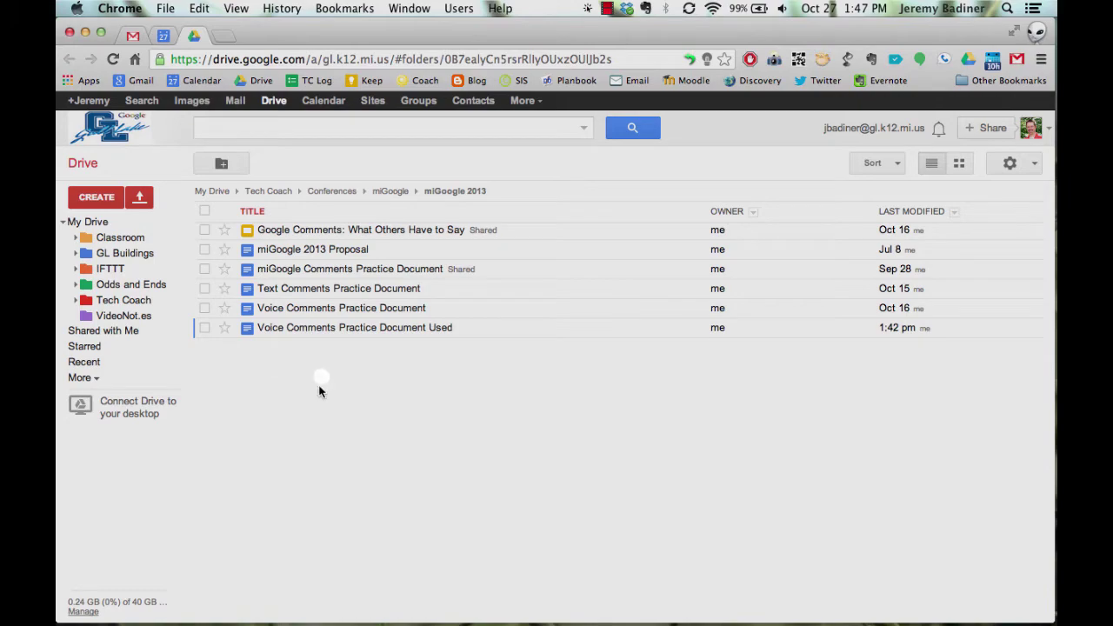
right_click(320, 332)
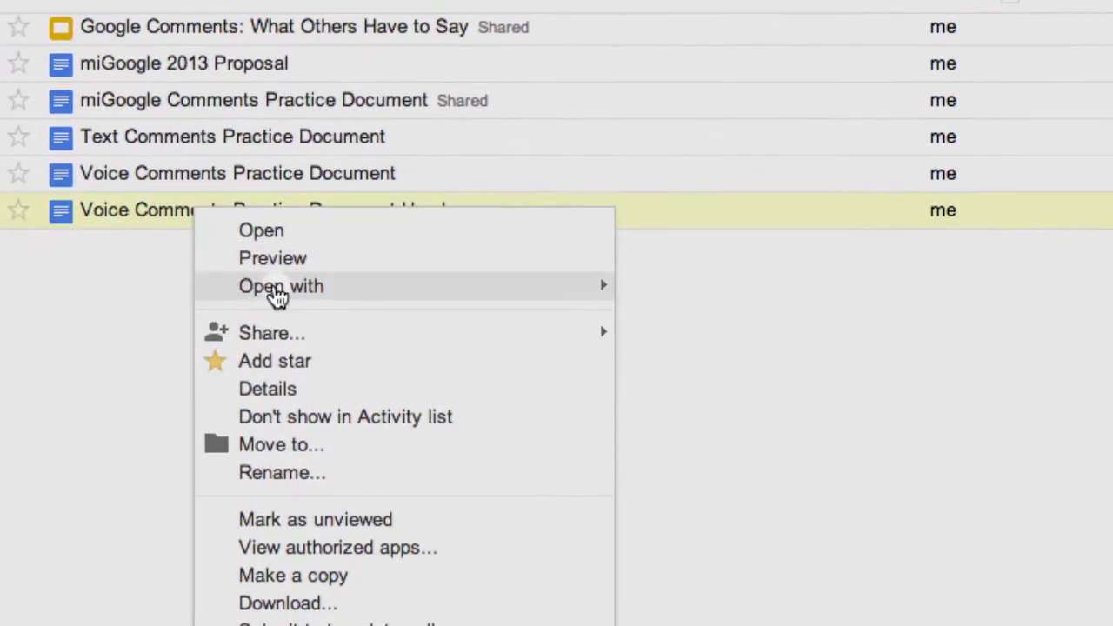
mouse_move(300, 311)
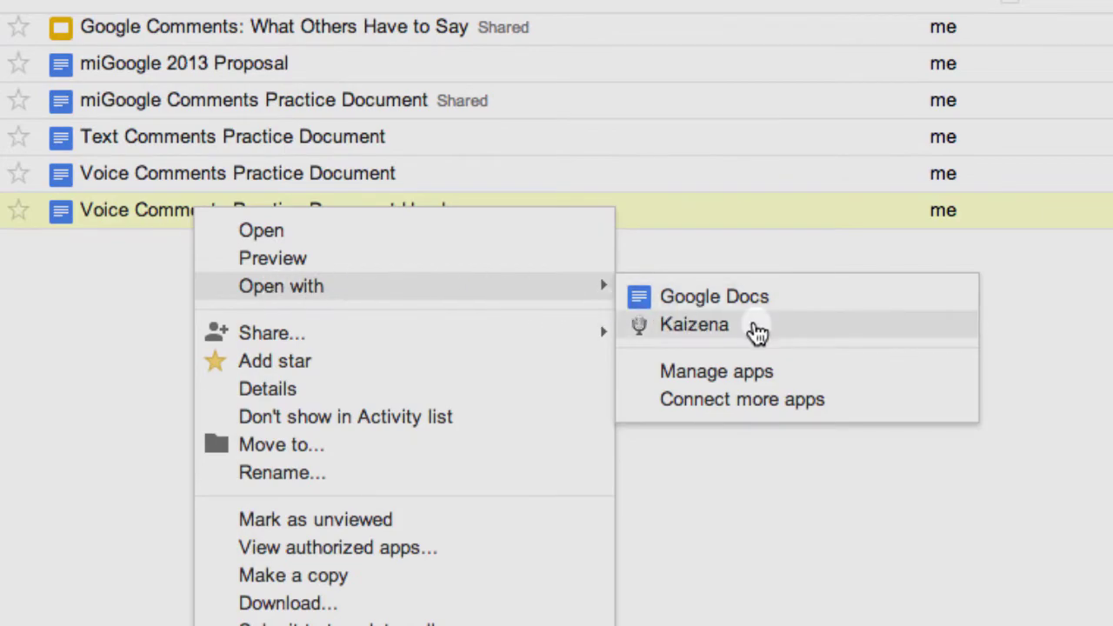
left_click(758, 329)
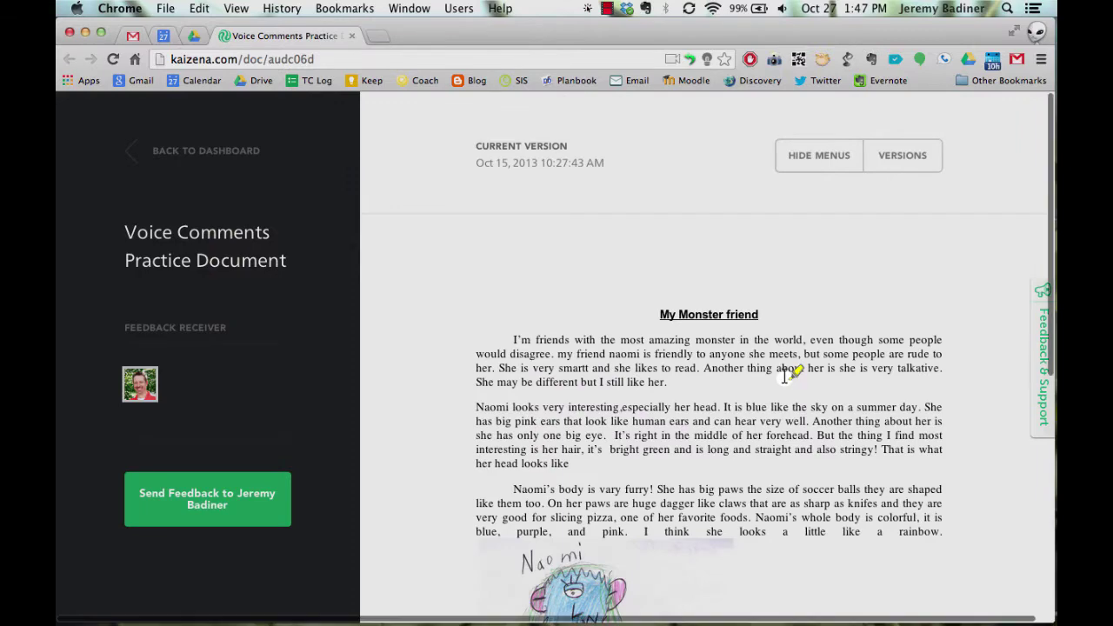
Highlight the word 'friend' in the 'My Monster friend' essay title.
scroll(785, 374, "down", 10)
scroll(785, 374, "up", 4)
scroll(785, 374, "up", 5)
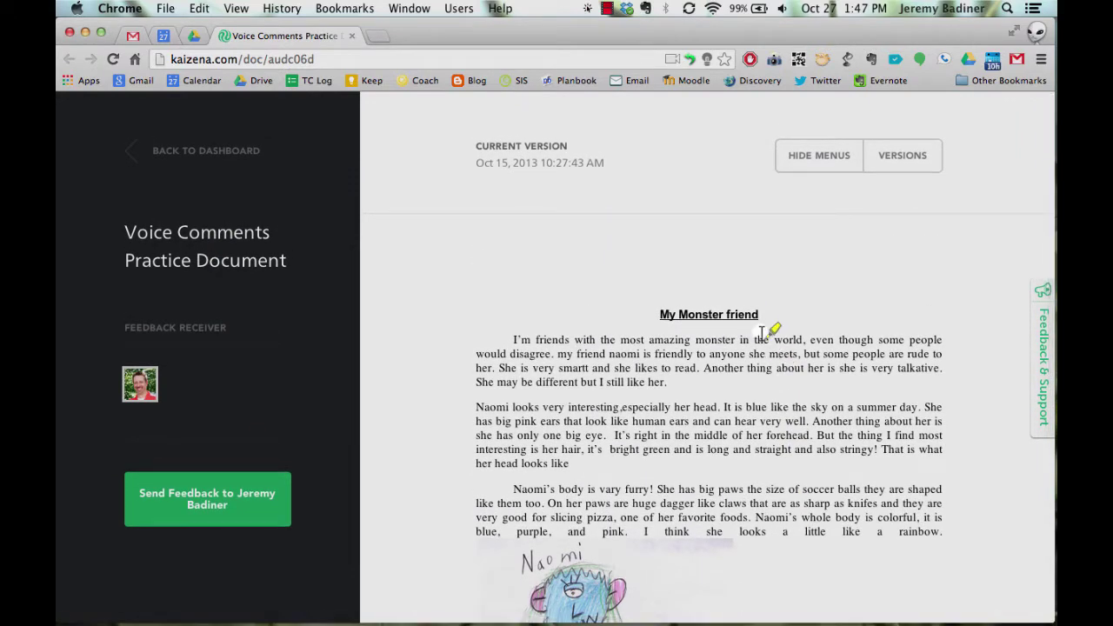
left_click_drag(729, 316, 759, 313)
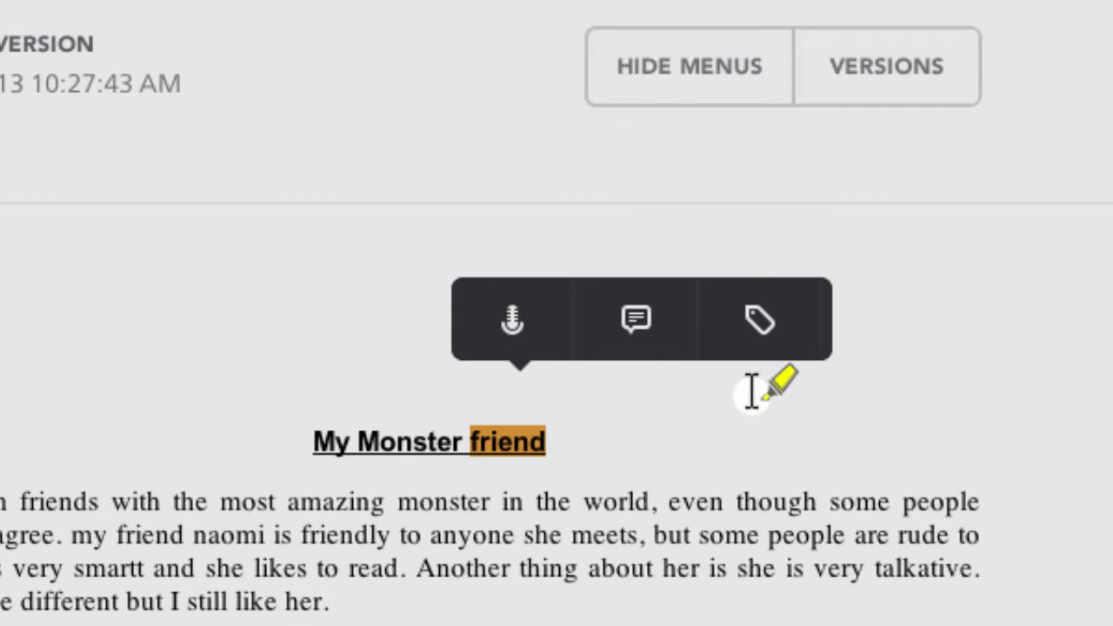
Record a 7-second voice comment on 'friend', check its playback, and turn the highlight green.
left_click(519, 331)
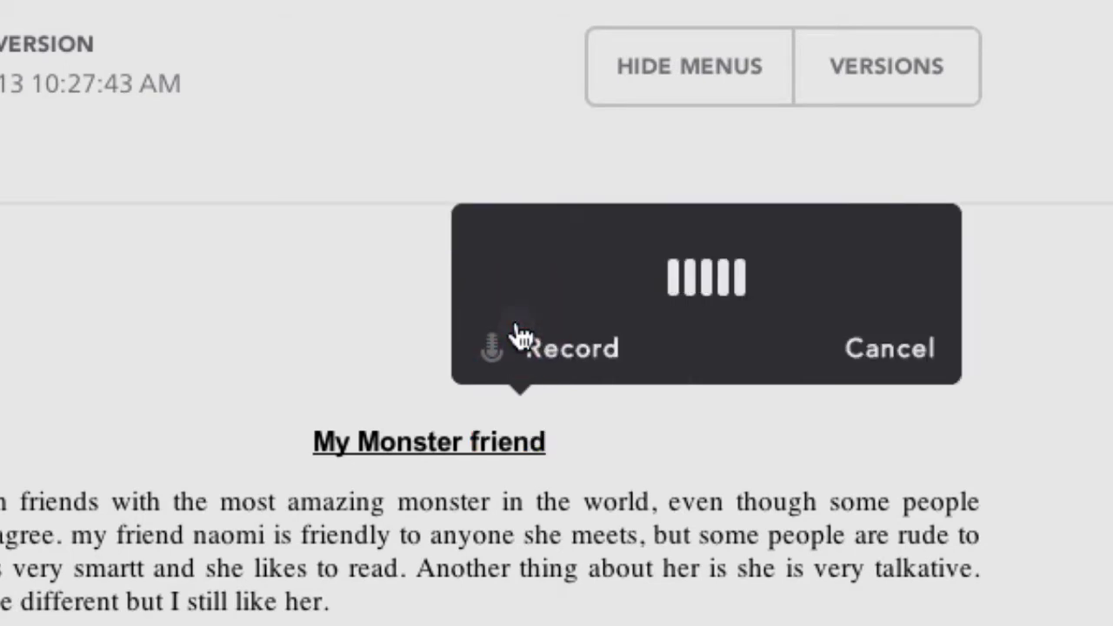
left_click(571, 360)
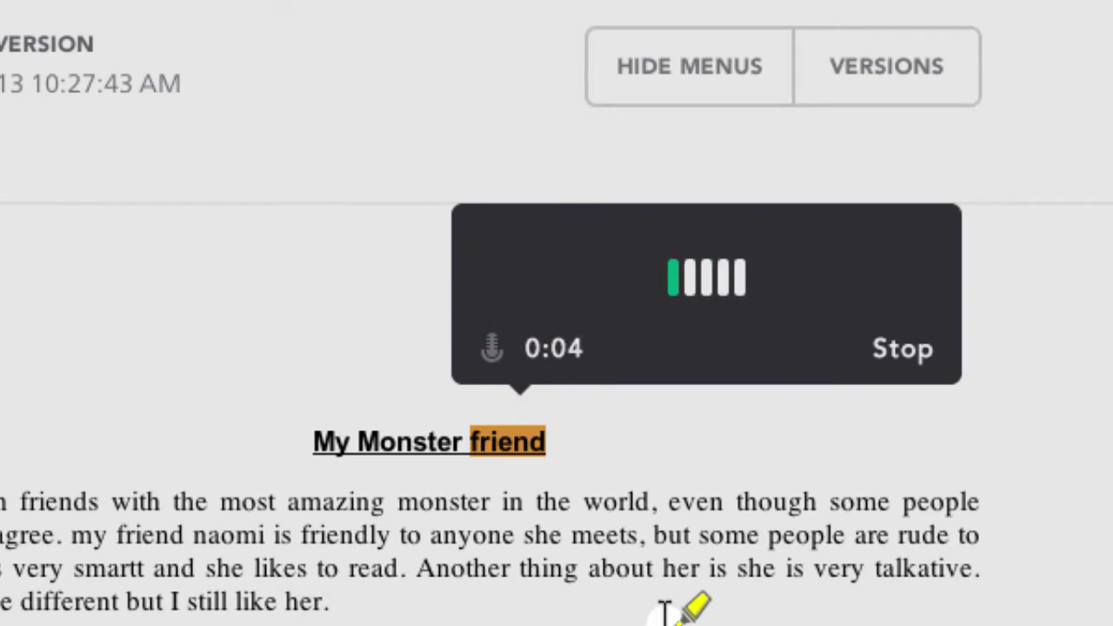
left_click(901, 374)
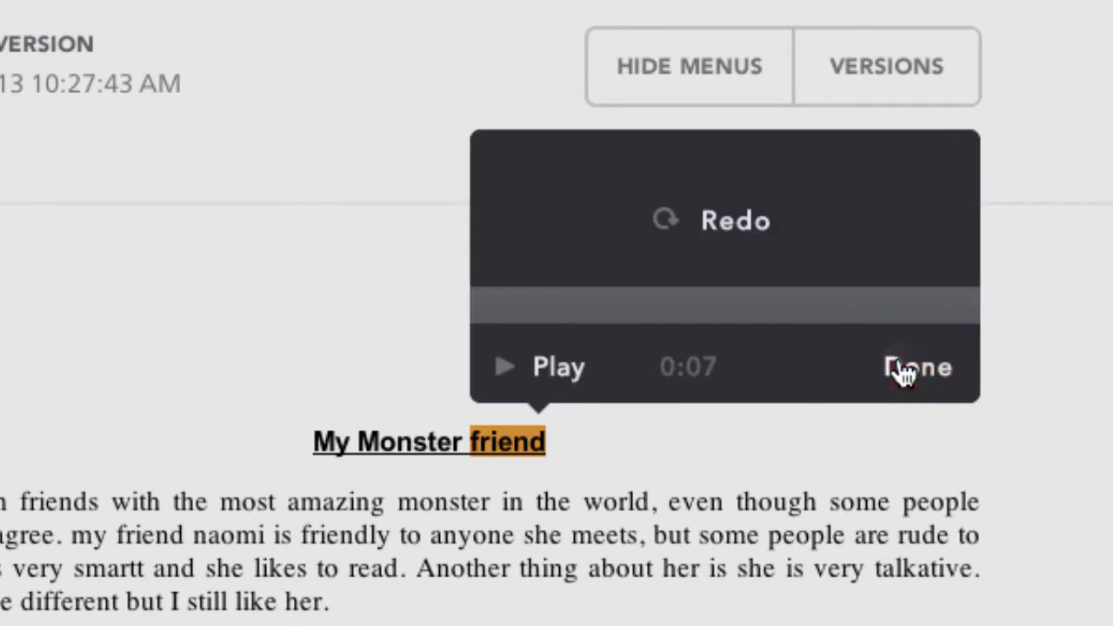
left_click(532, 376)
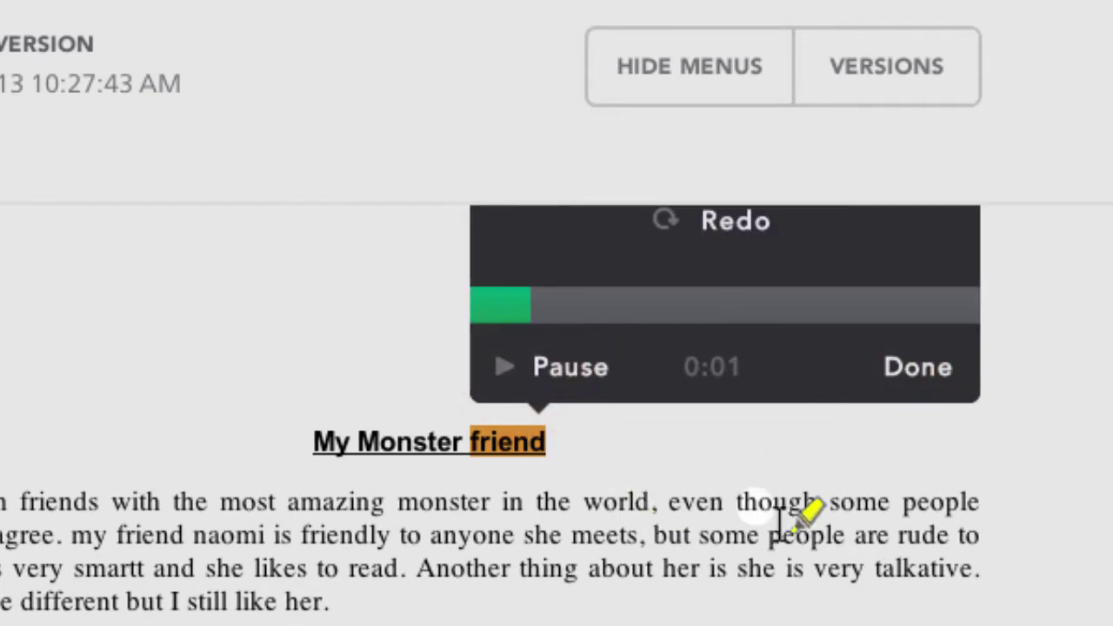
left_click(569, 380)
left_click(905, 368)
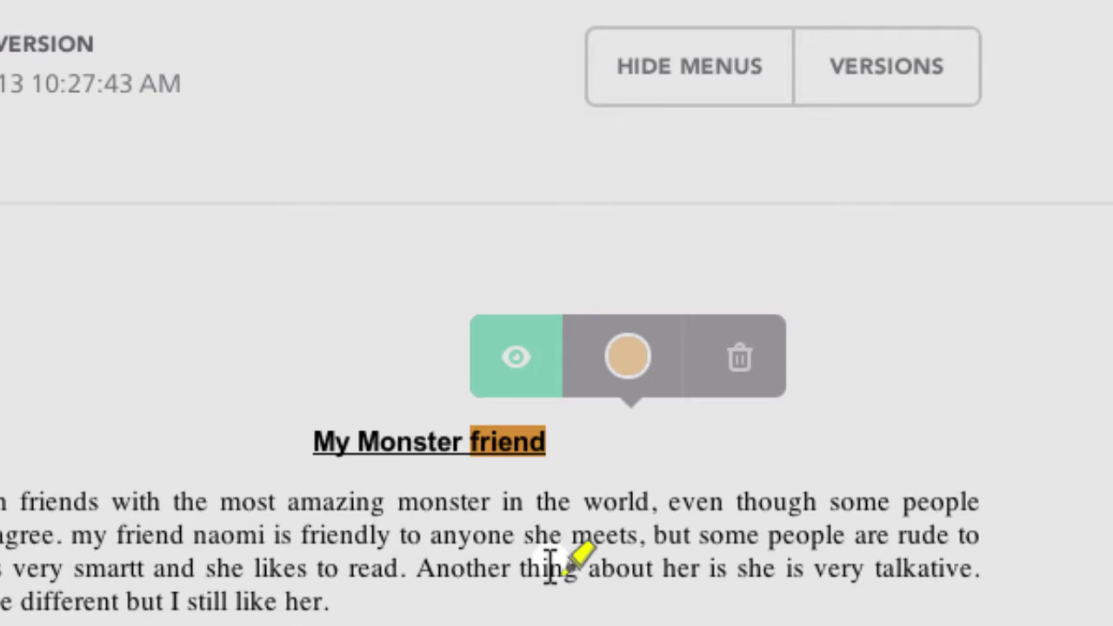
left_click(629, 358)
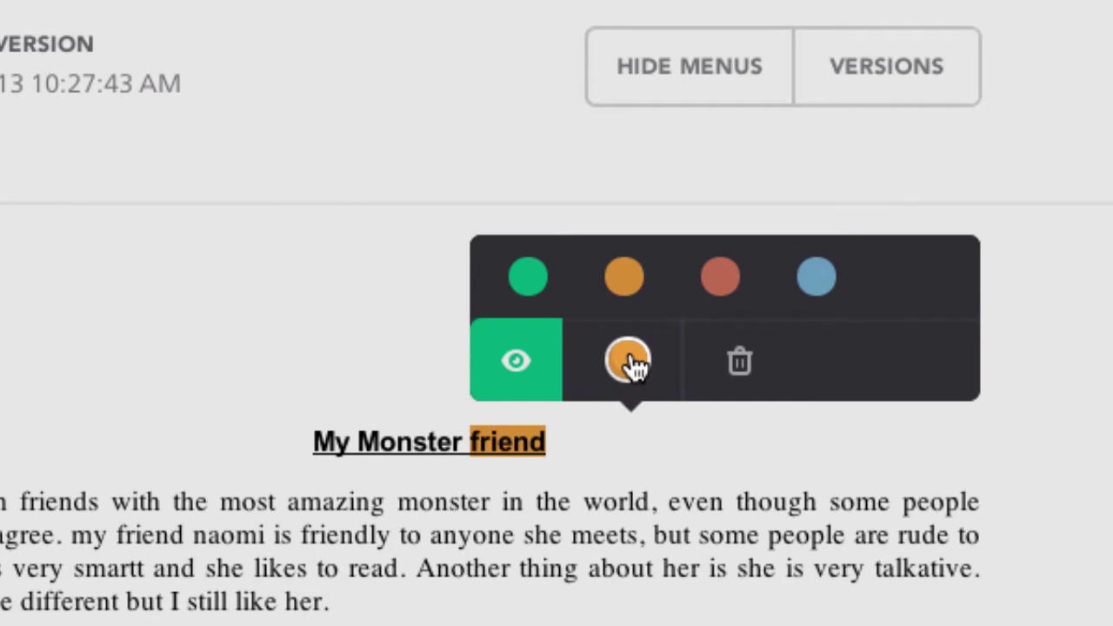
left_click(529, 279)
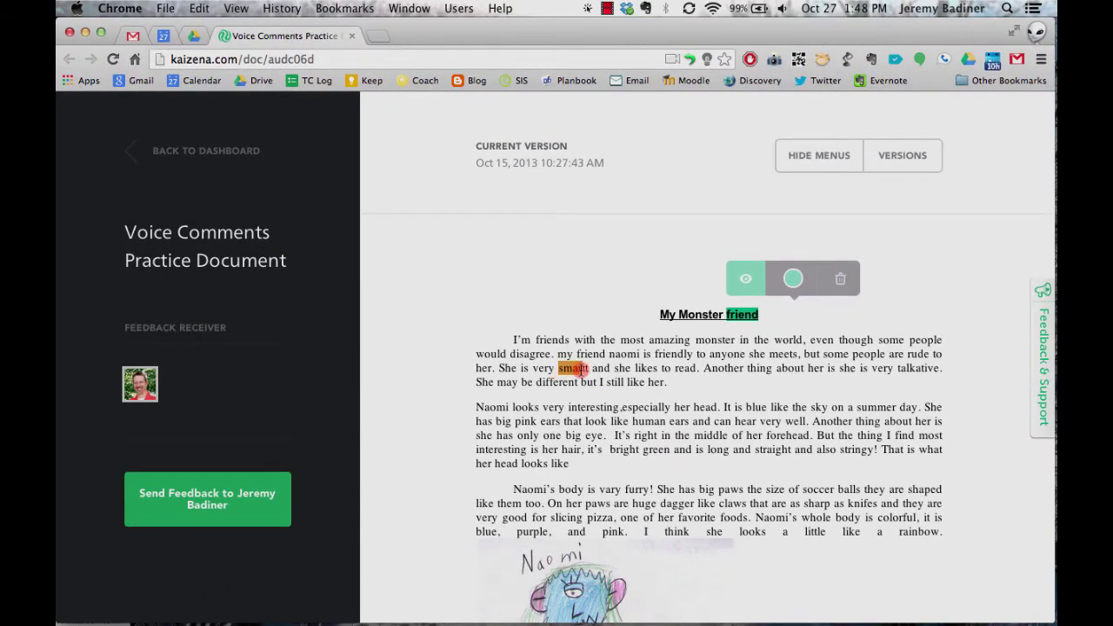
Add the text comment 'smart' to the misspelled 'smartt' and make its highlight green.
left_click(581, 369)
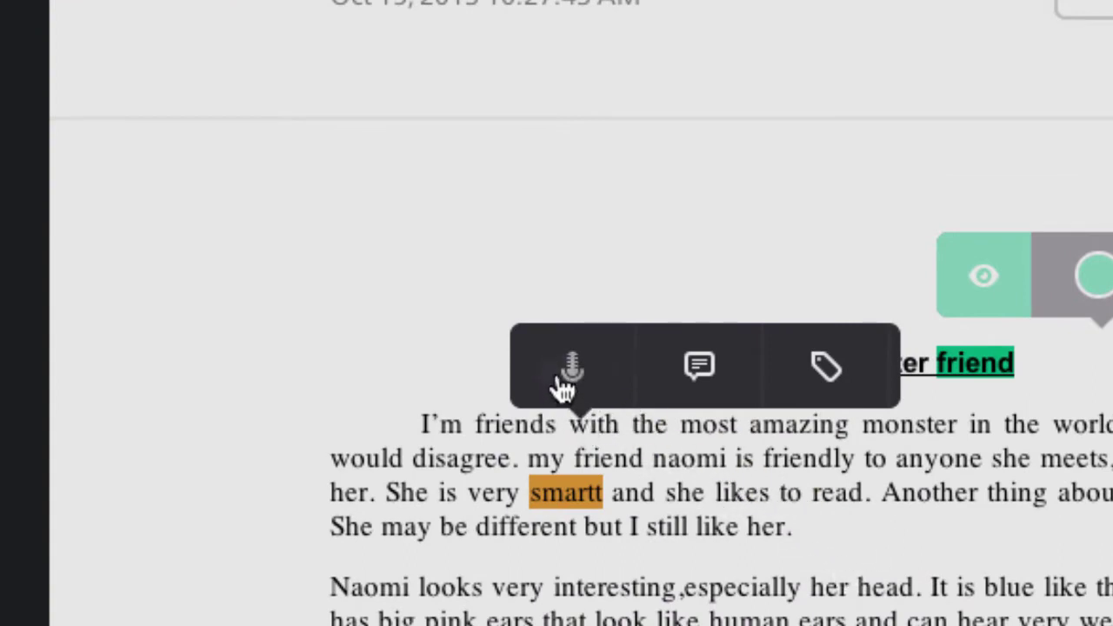
left_click(702, 376)
left_click(639, 313)
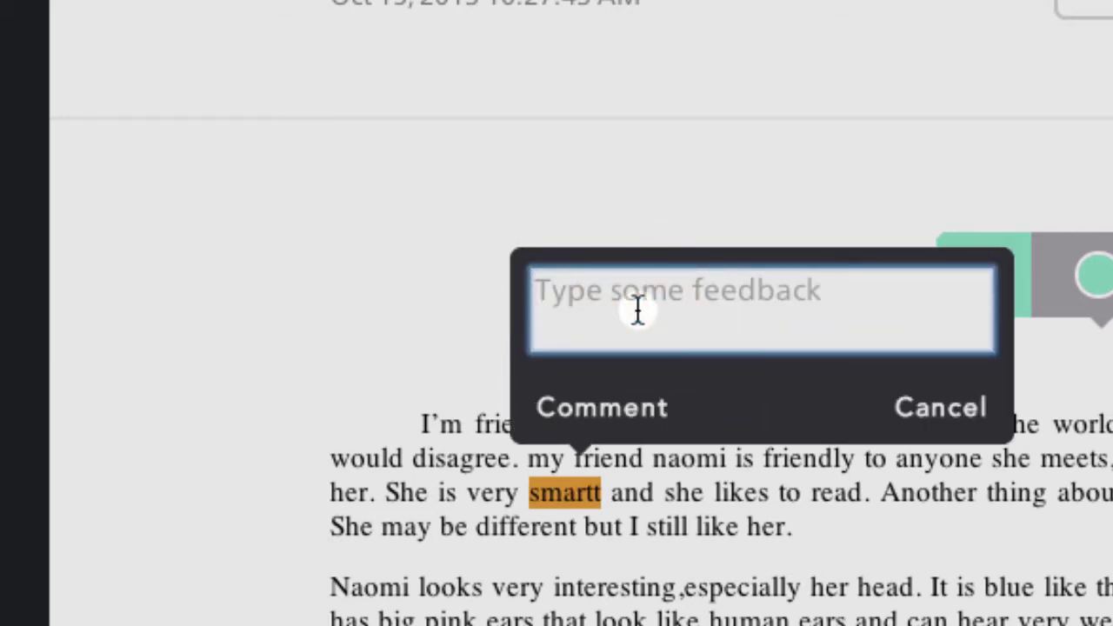
type("smart")
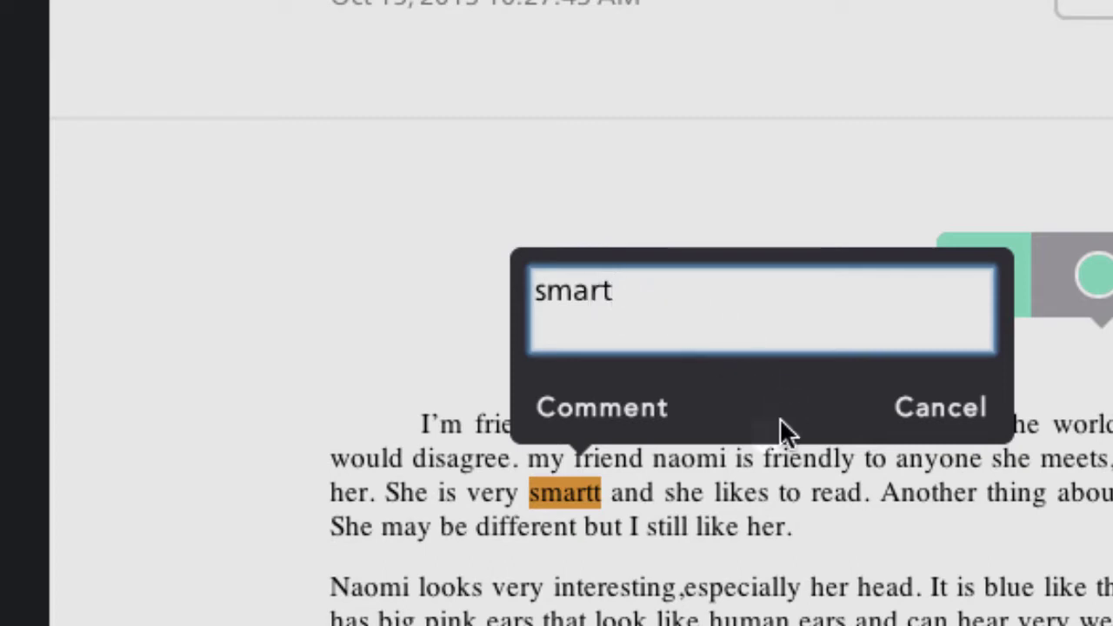
left_click(659, 410)
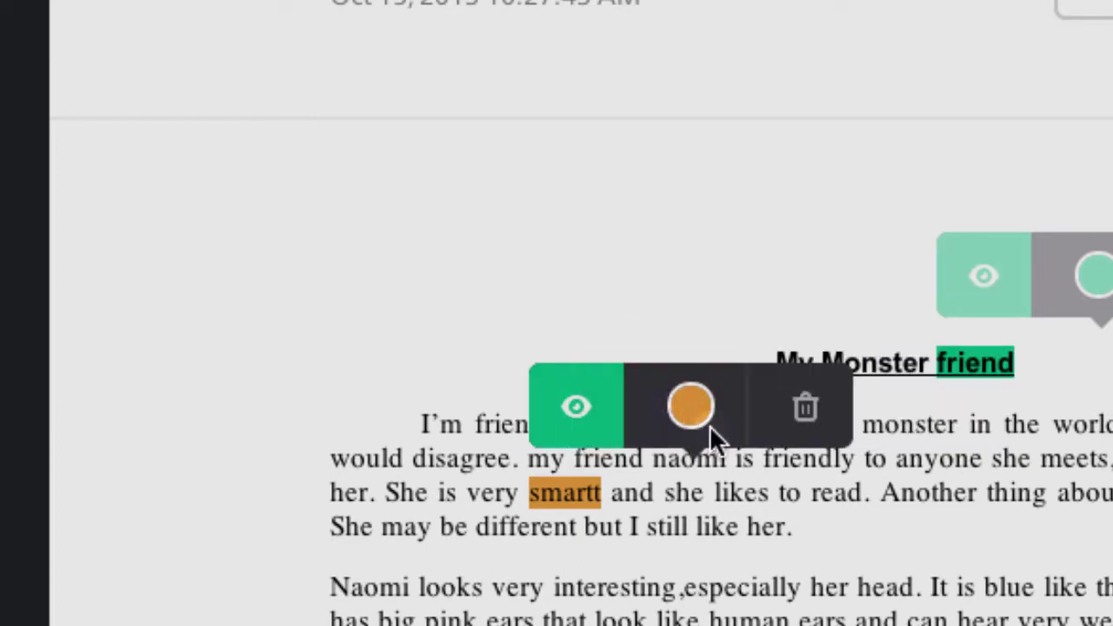
left_click(688, 414)
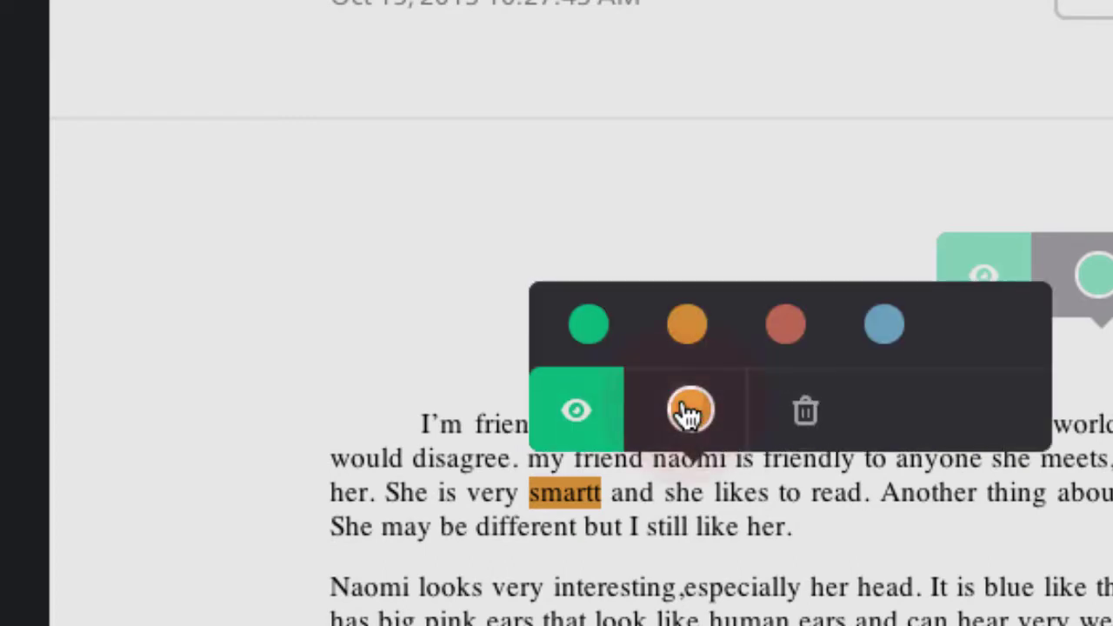
left_click(589, 335)
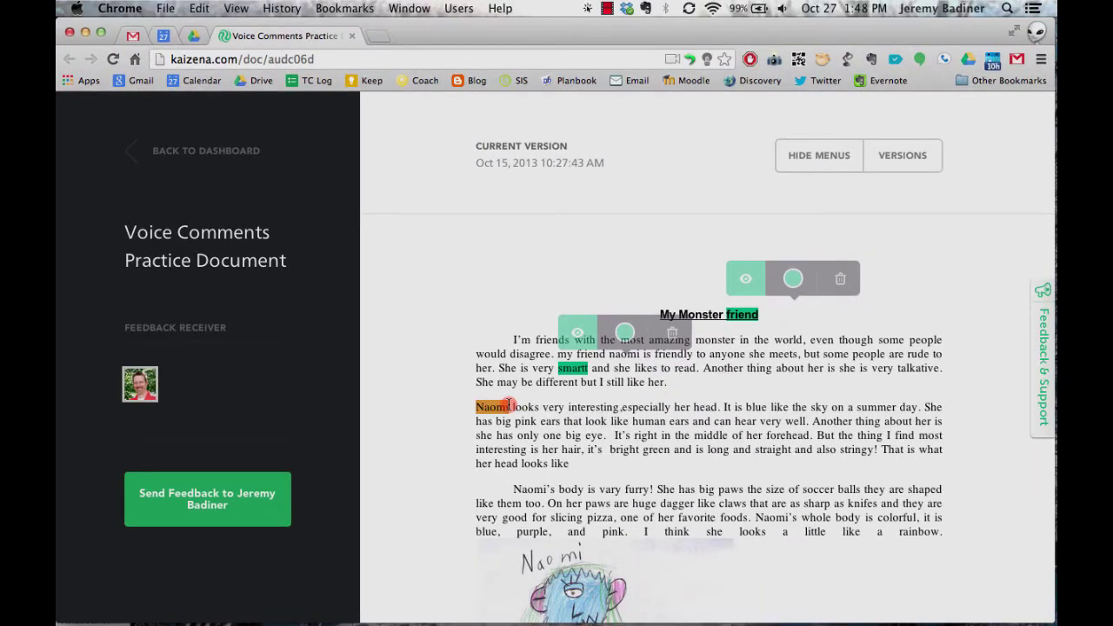
Highlight 'Naomi' and attach an 'Indent first word' resource linking to a YouTube video.
left_click_drag(511, 405, 510, 406)
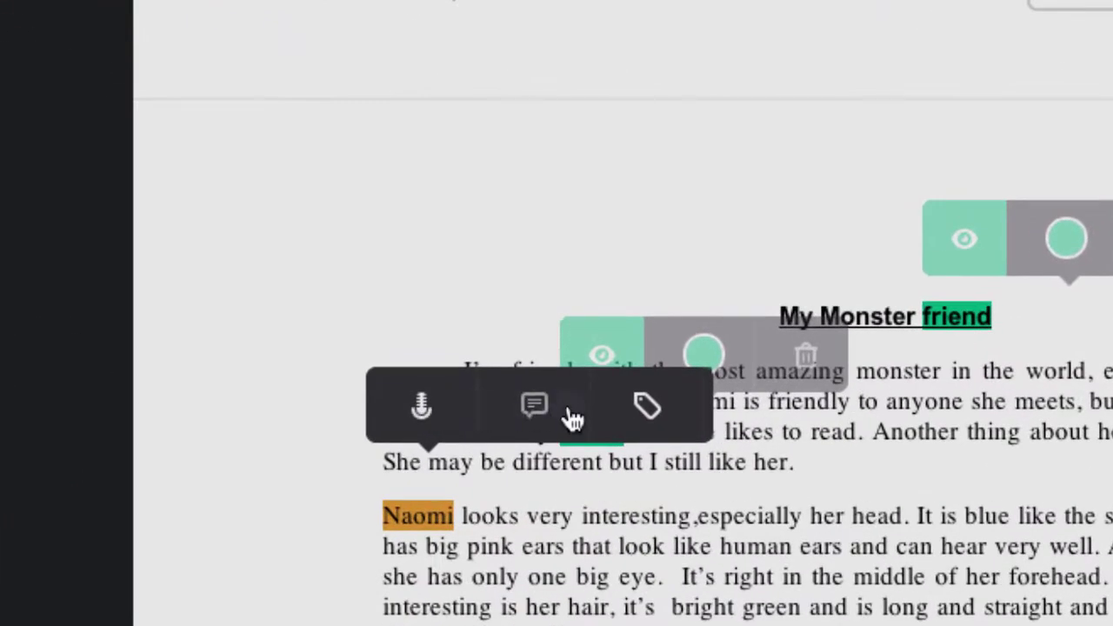
left_click(659, 412)
left_click(460, 298)
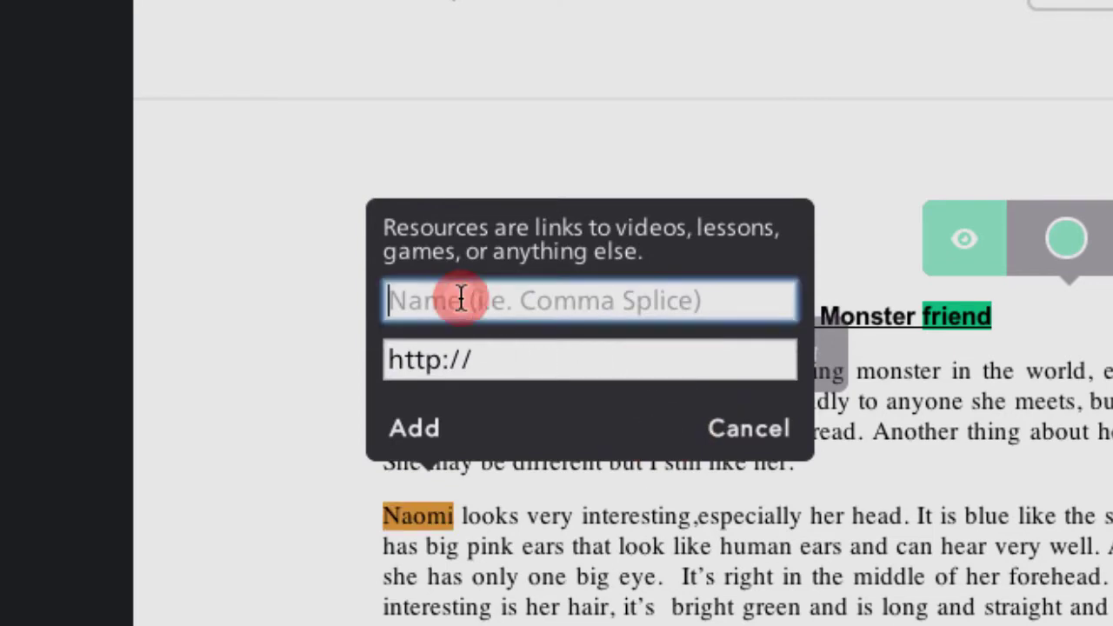
type("Indent ")
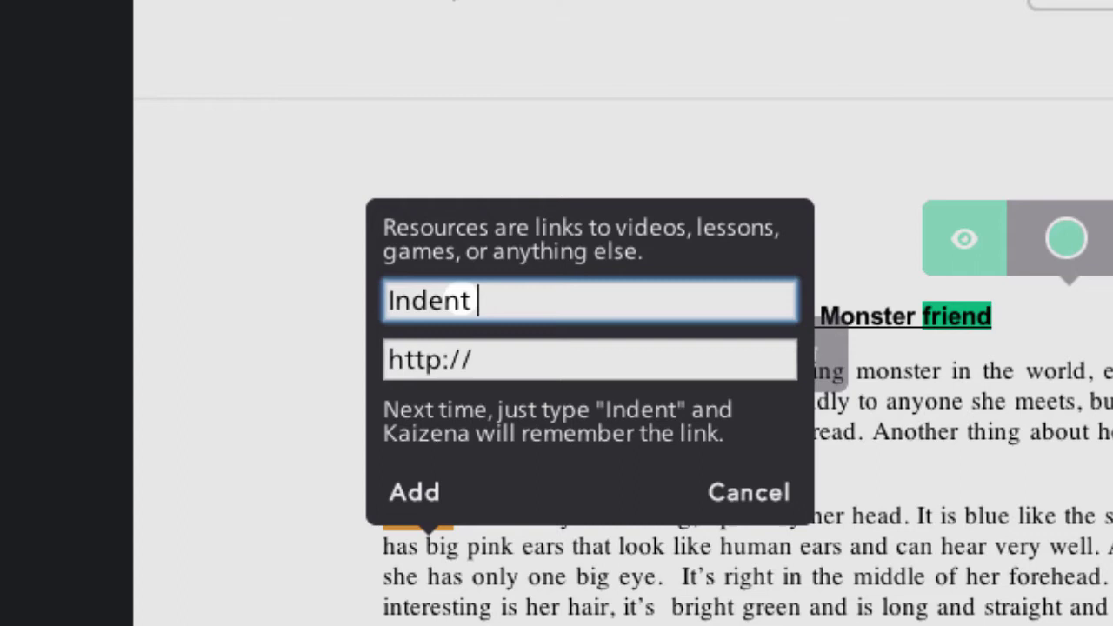
type("first wi")
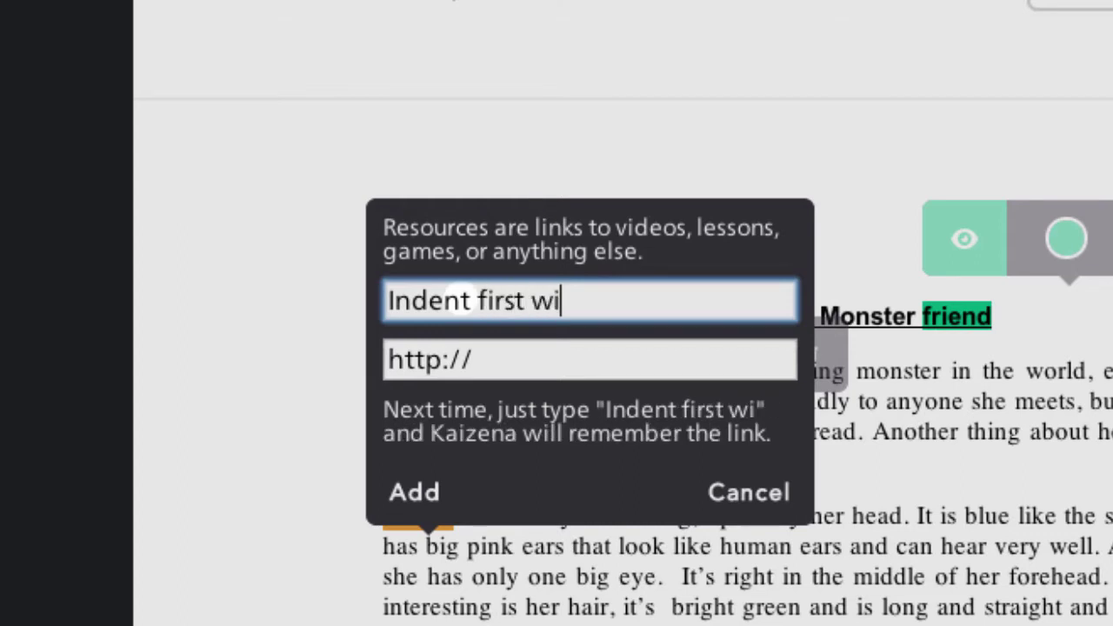
key("BackSpace")
type("ord")
left_click(502, 353)
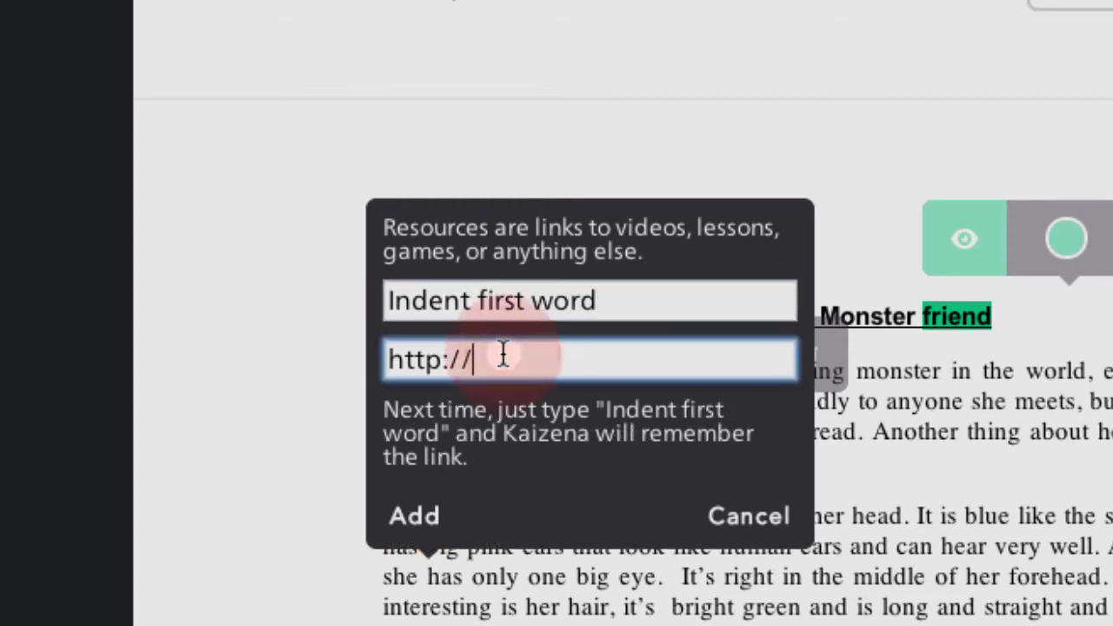
left_click_drag(502, 353, 340, 365)
type("https://www.youtube.com/watch?v=JZqMQrZmoIs")
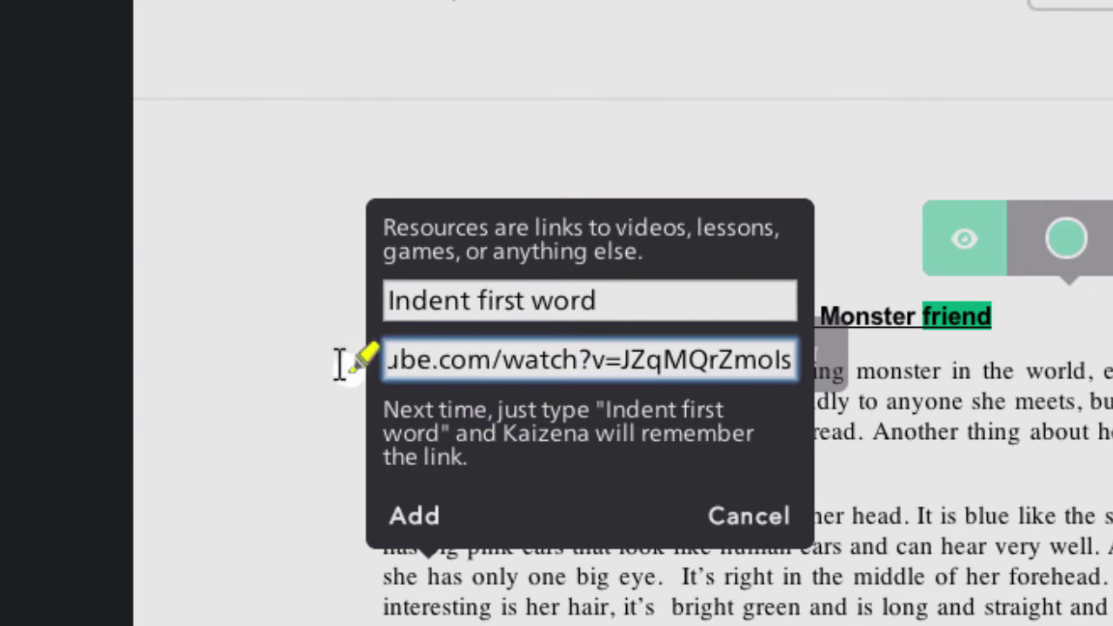
left_click(429, 525)
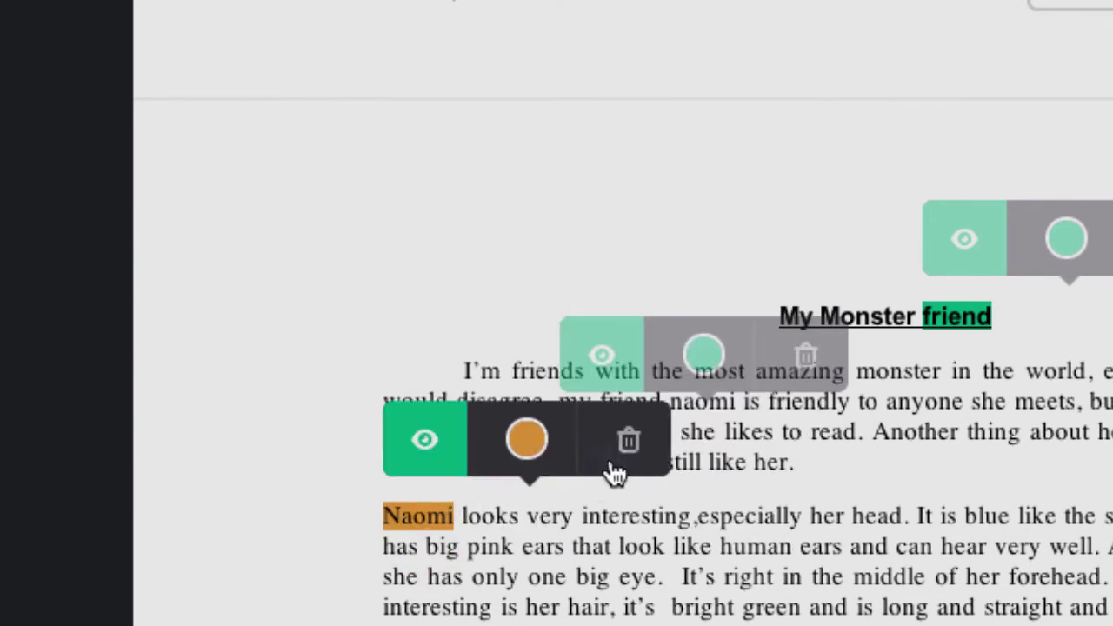
left_click(531, 452)
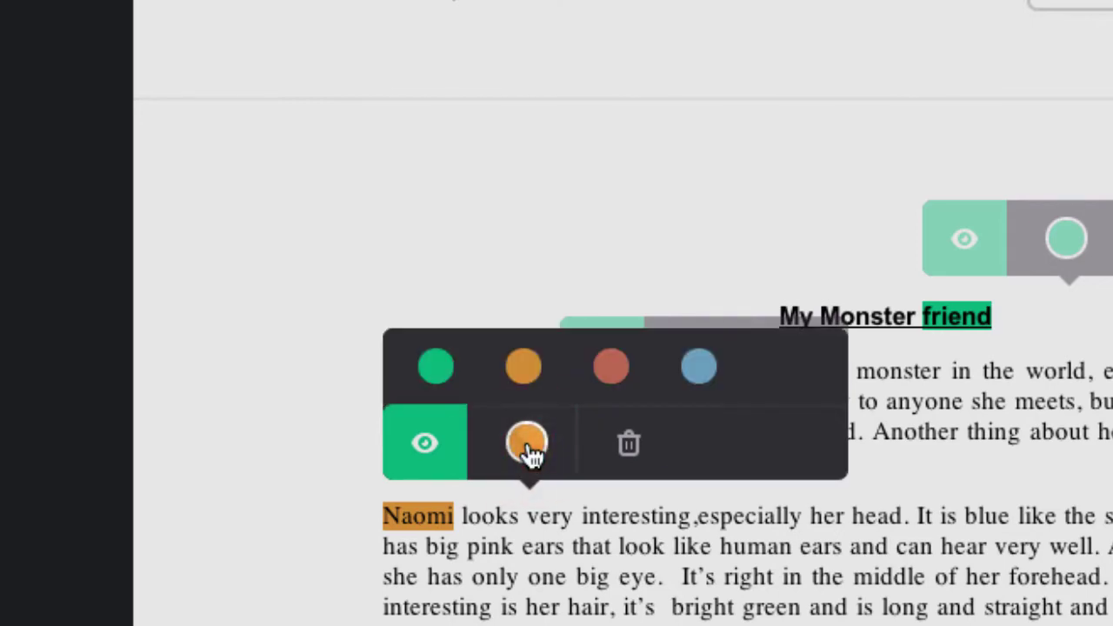
Mark the blank line before the final paragraph with a 4-second voice comment, highlighted green.
scroll(661, 435, "down", 5)
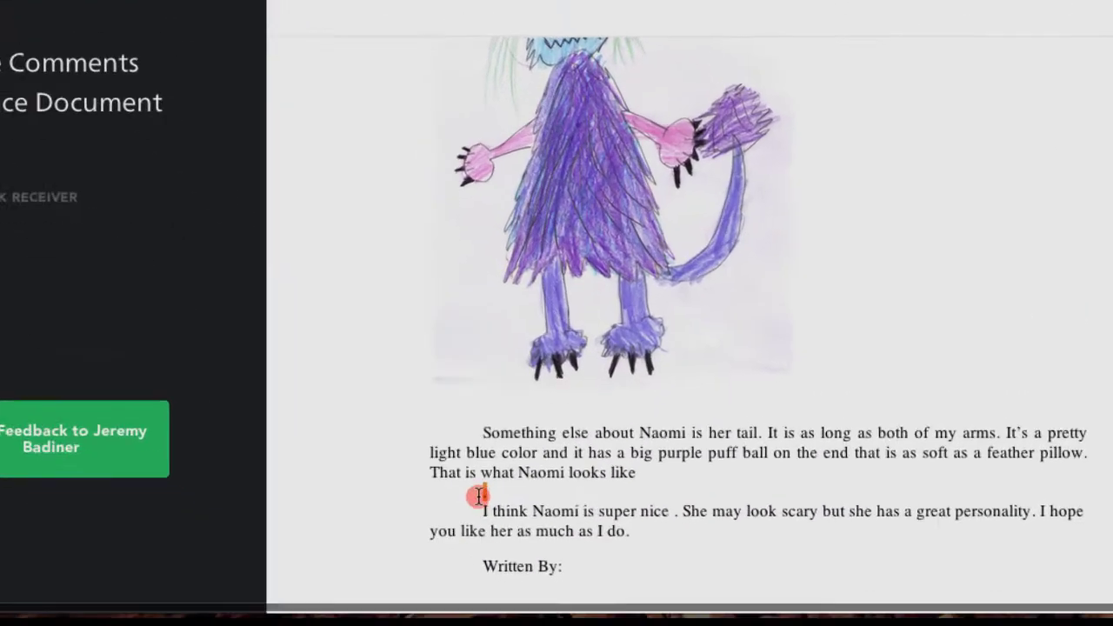
left_click(516, 537)
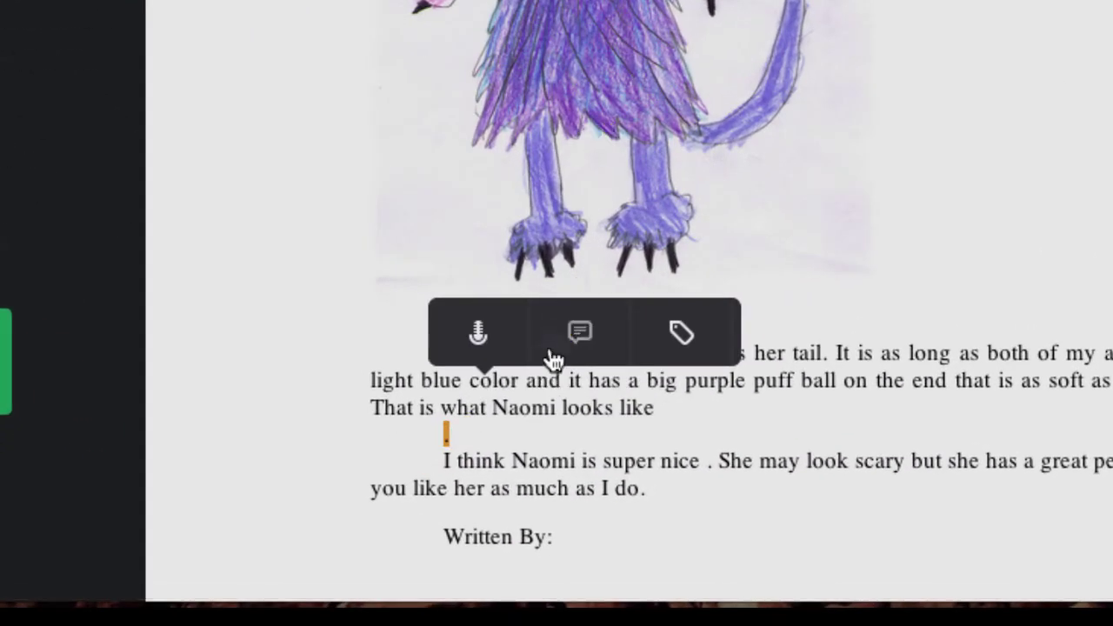
left_click(480, 335)
left_click(512, 365)
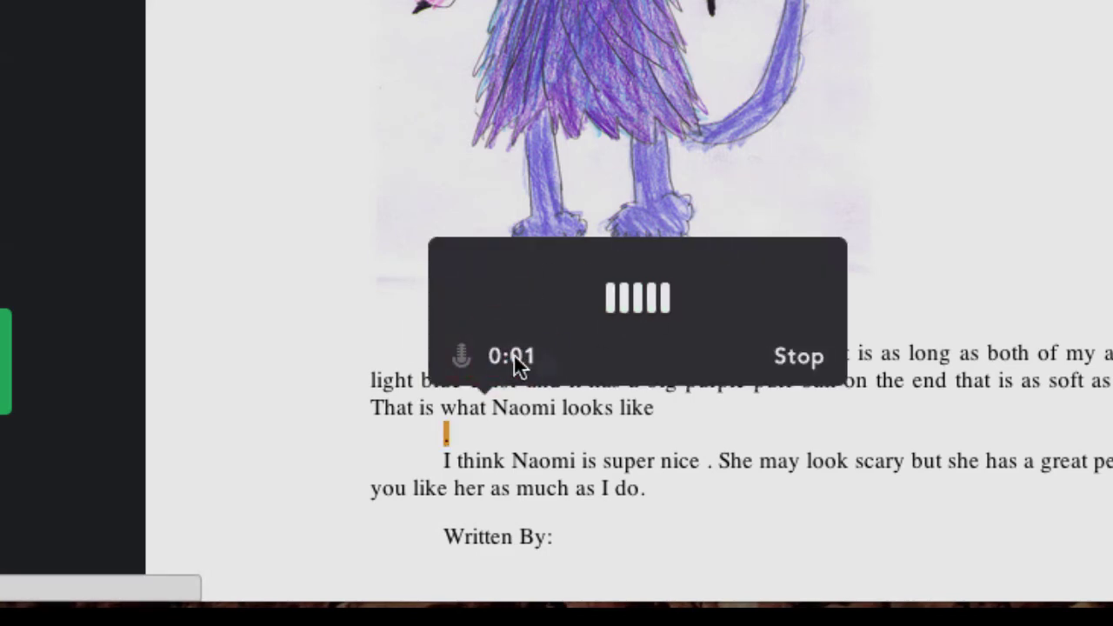
left_click(803, 365)
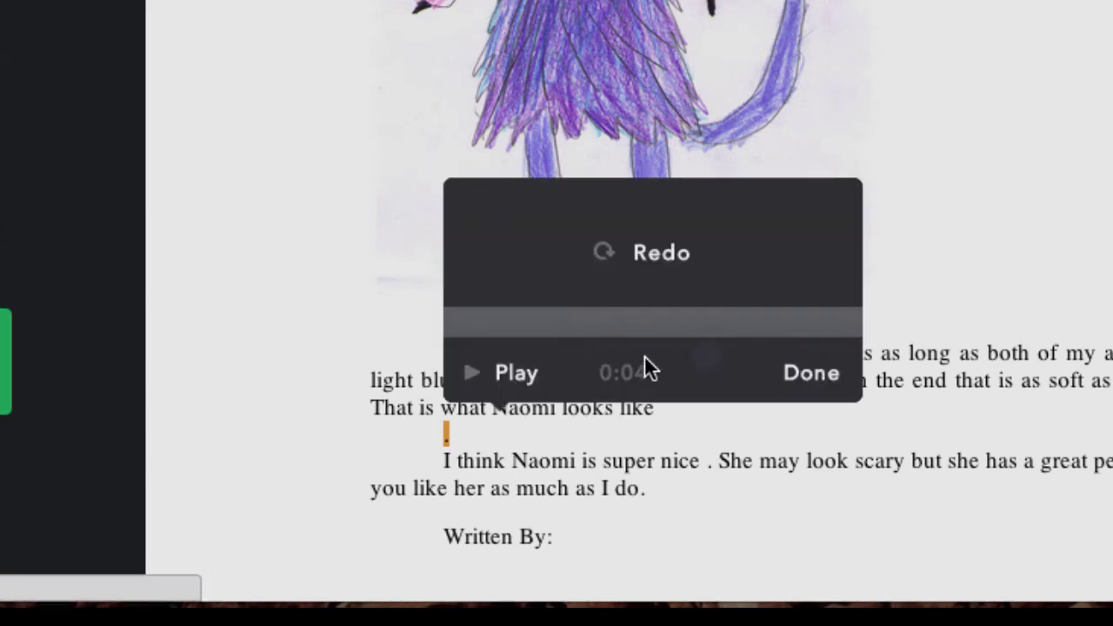
left_click(825, 376)
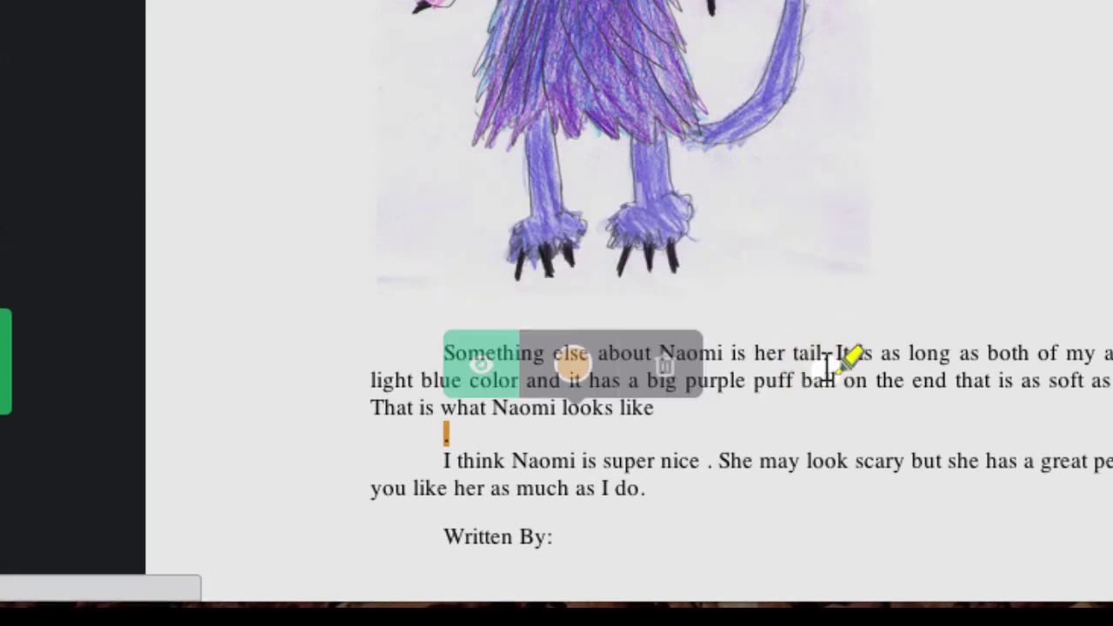
left_click(581, 373)
left_click(484, 300)
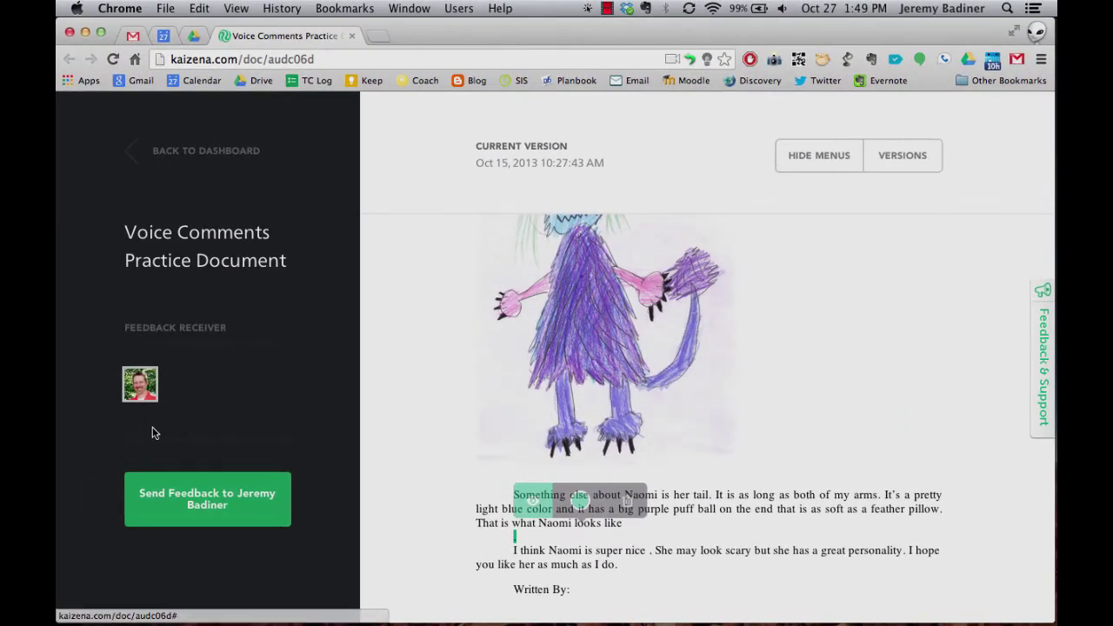
Send the feedback by sharing it as a comment on the Google Doc.
left_click(222, 511)
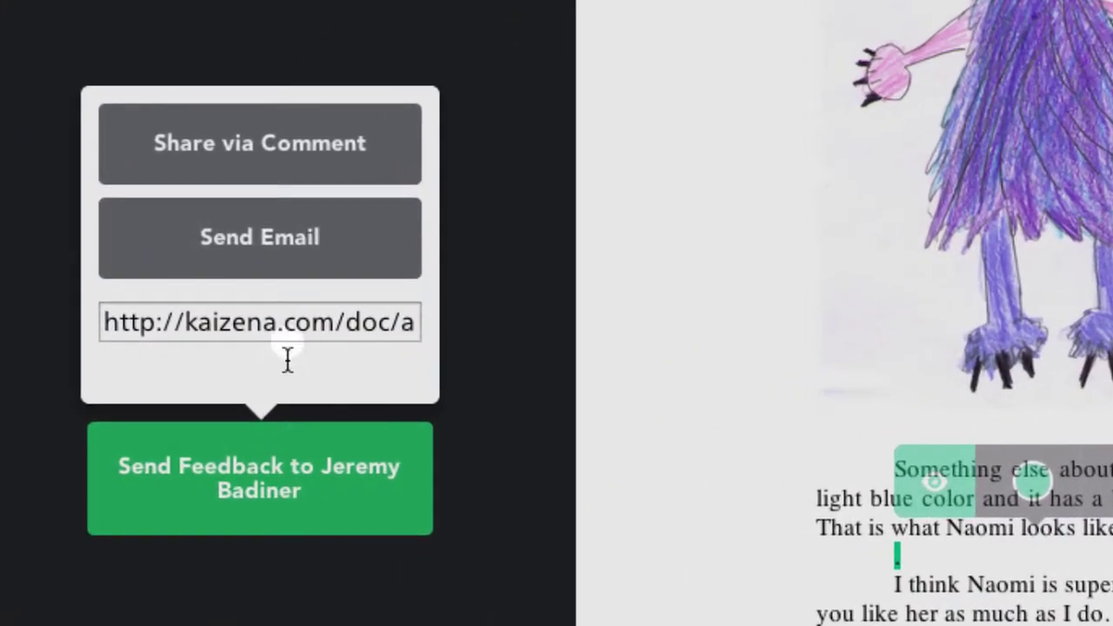
left_click(280, 163)
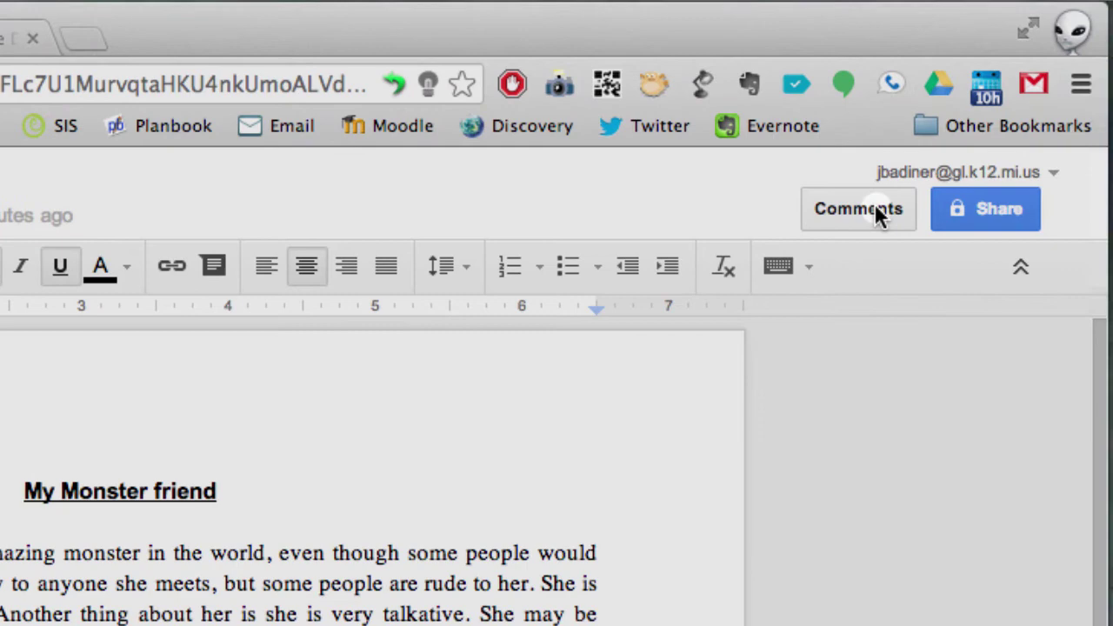
Show the essay's comments in Google Docs to see the posted Kaizena feedback link.
left_click(937, 126)
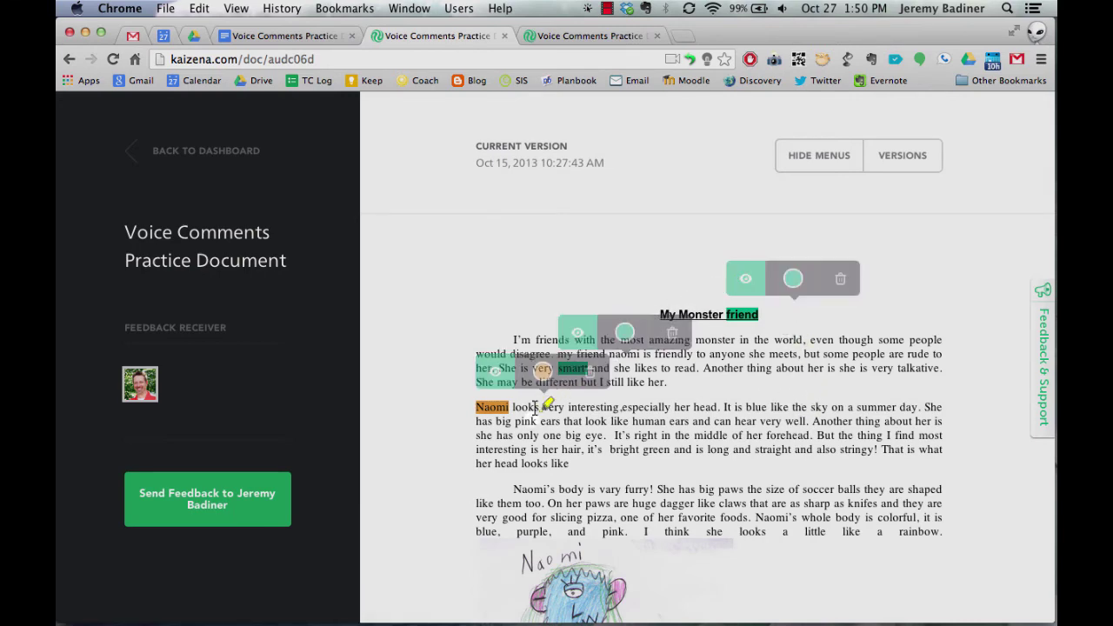
Open the feedback on 'friend' and play its 0:07 voice clip to about 0:03.
scroll(696, 473, "down", 10)
scroll(696, 472, "up", 10)
left_click(746, 279)
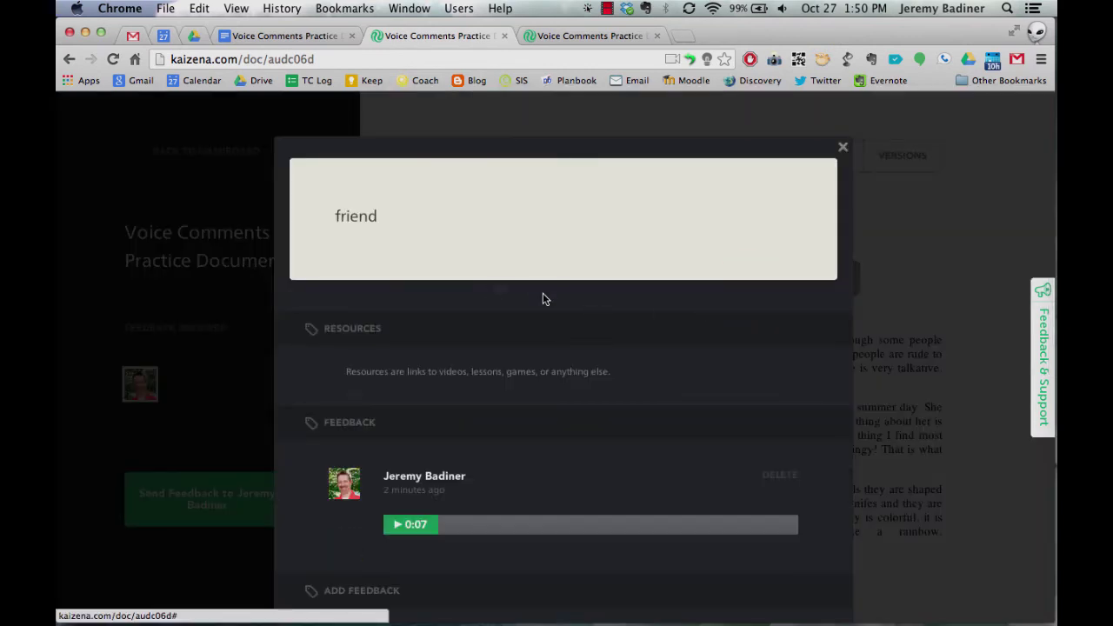
left_click(396, 526)
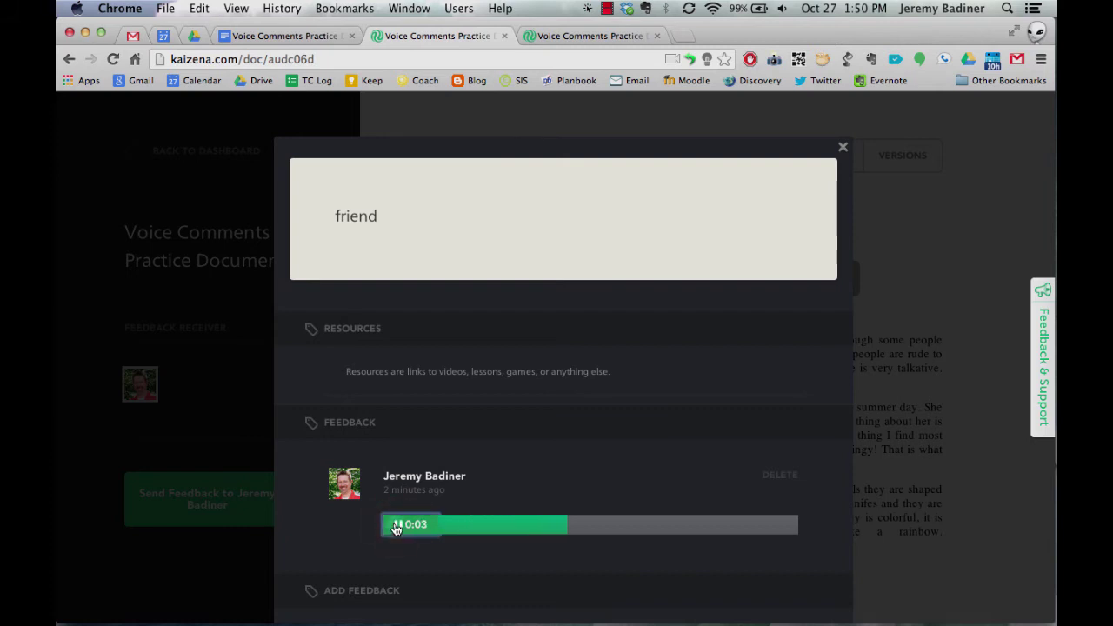
left_click(396, 526)
scroll(591, 423, "down", 3)
scroll(743, 251, "up", 3)
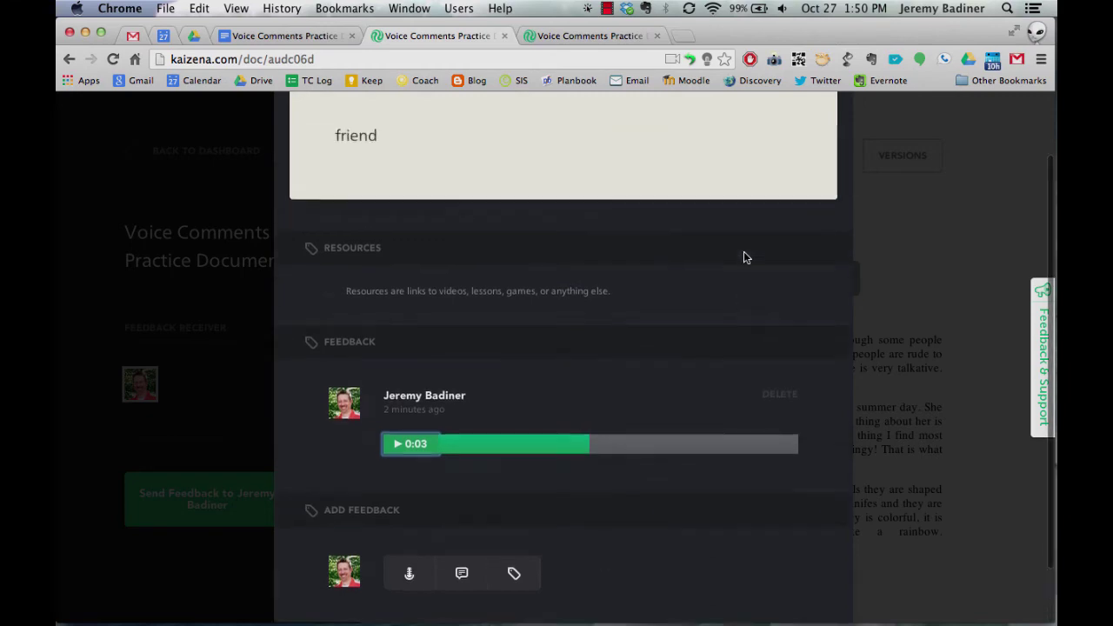
Close the 'friend' feedback, then follow the highlighted name's 'Indent first word' YouTube resource.
left_click(843, 147)
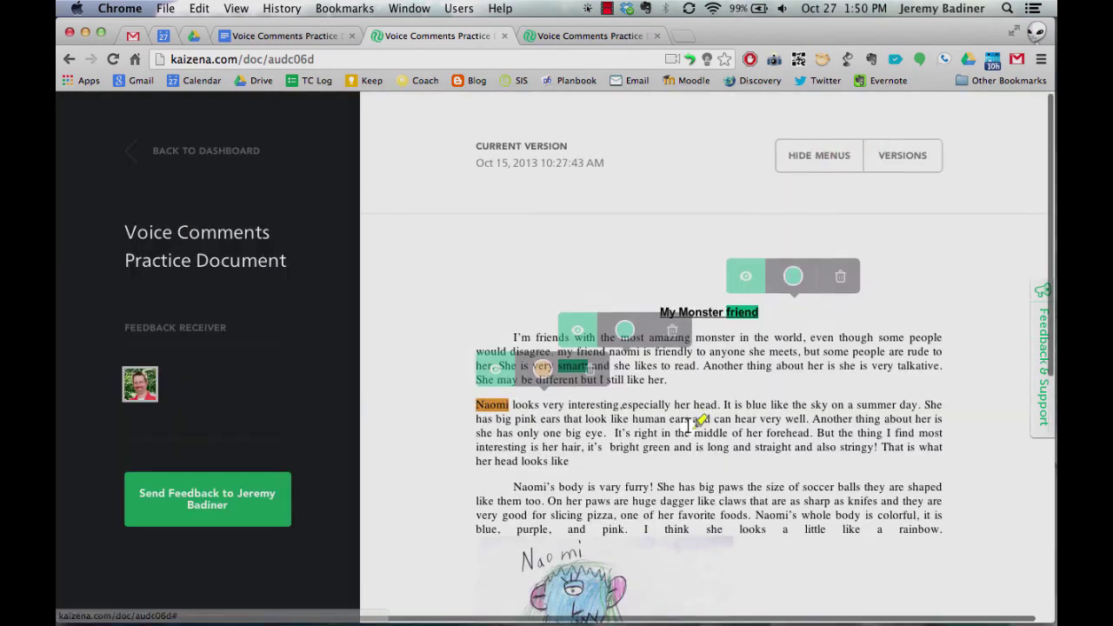
scroll(696, 421, "down", 10)
scroll(687, 424, "up", 10)
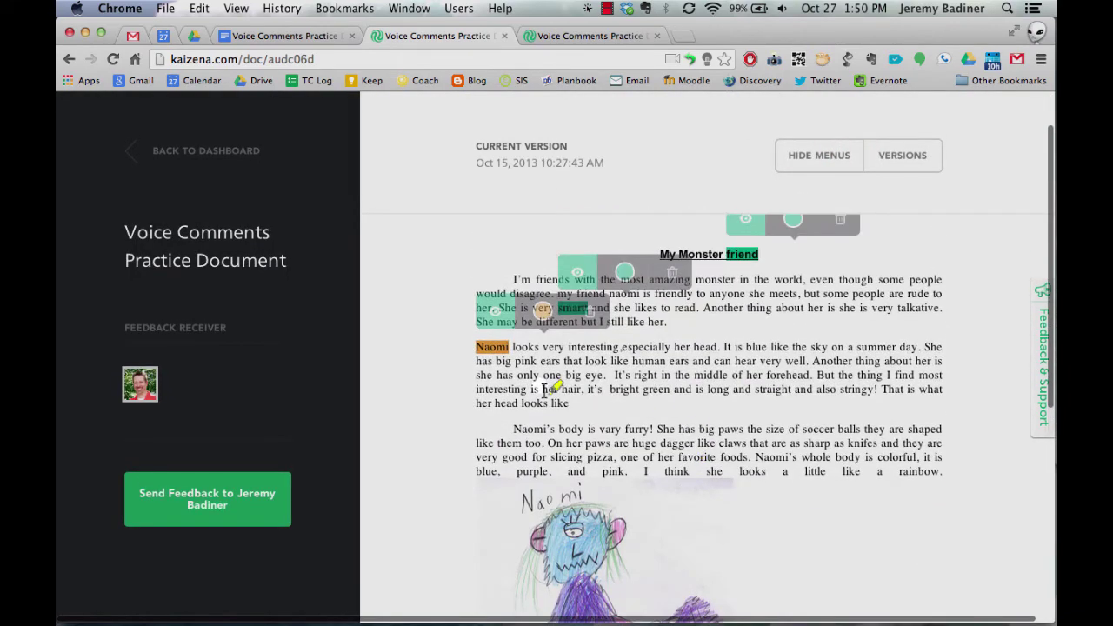
mouse_move(543, 313)
left_click(499, 313)
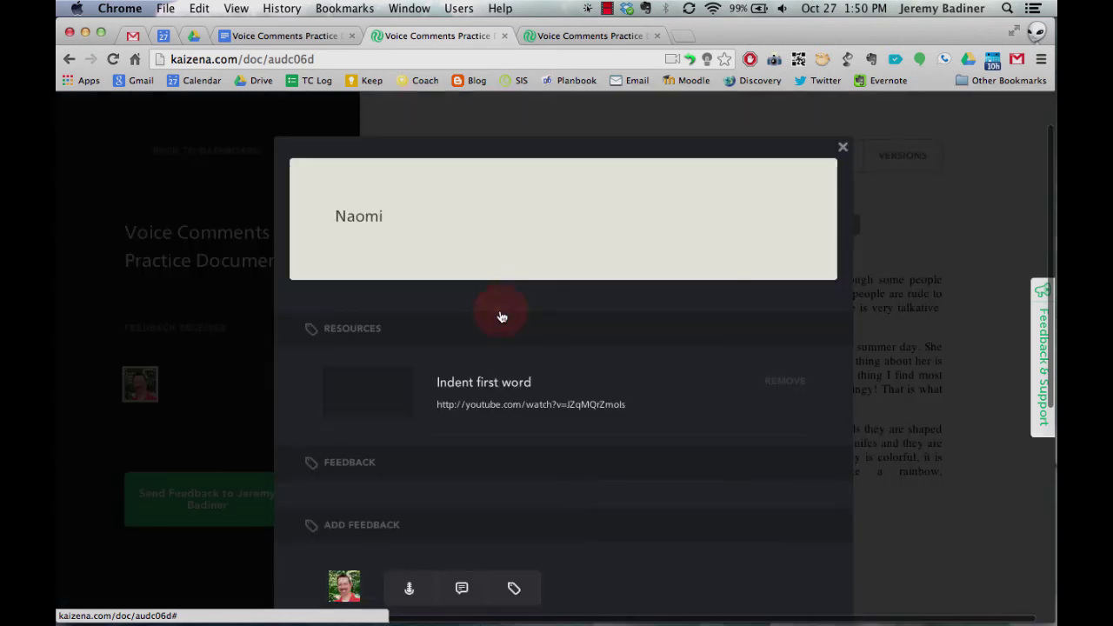
left_click(491, 406)
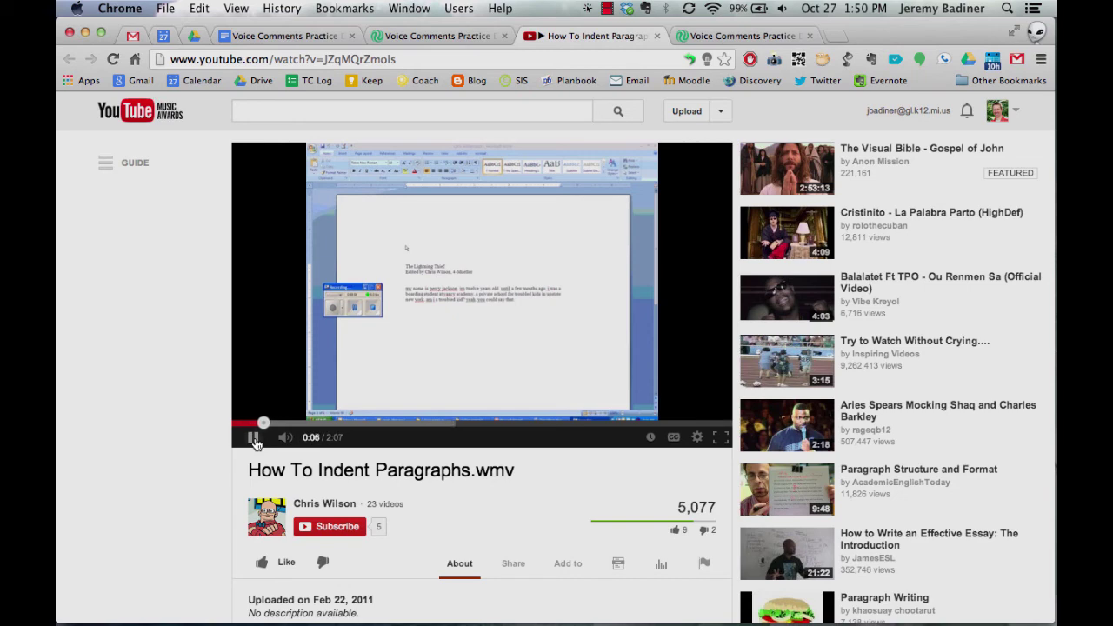
Pause and close the 'How To Indent Paragraphs' video, close the Kaizena feedback window, and return to the Google Docs essay.
left_click(254, 439)
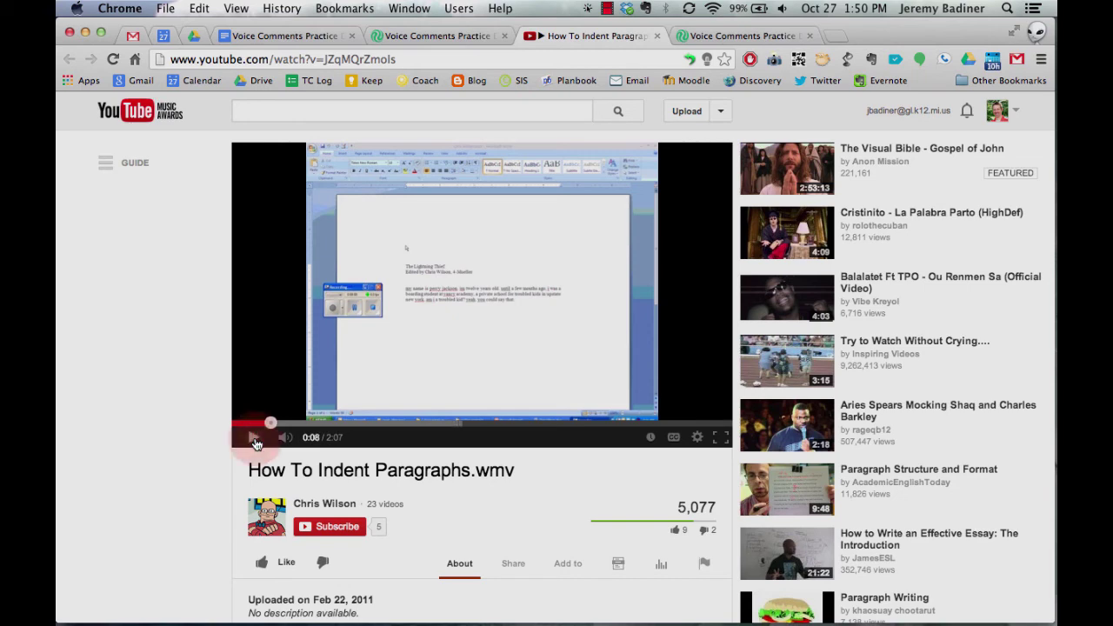
left_click(657, 36)
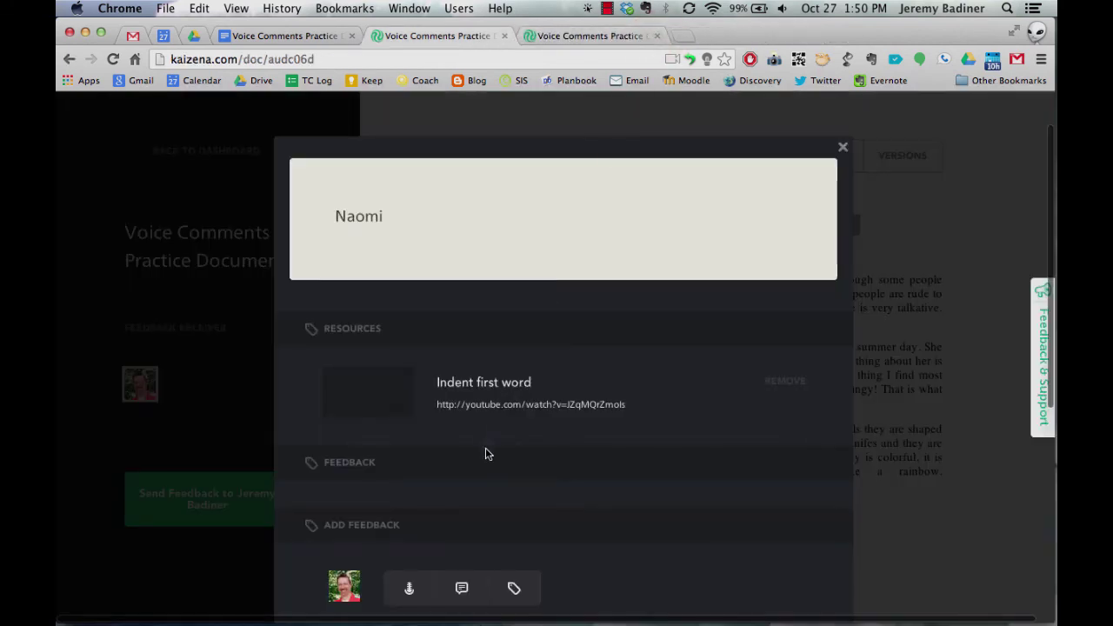
left_click(843, 148)
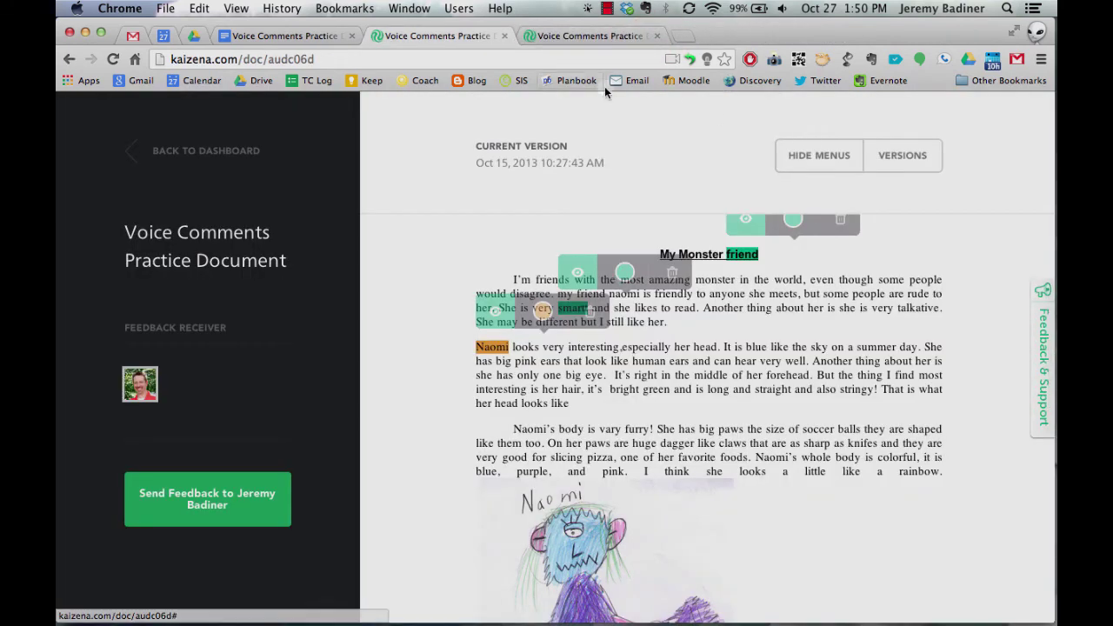
left_click(278, 37)
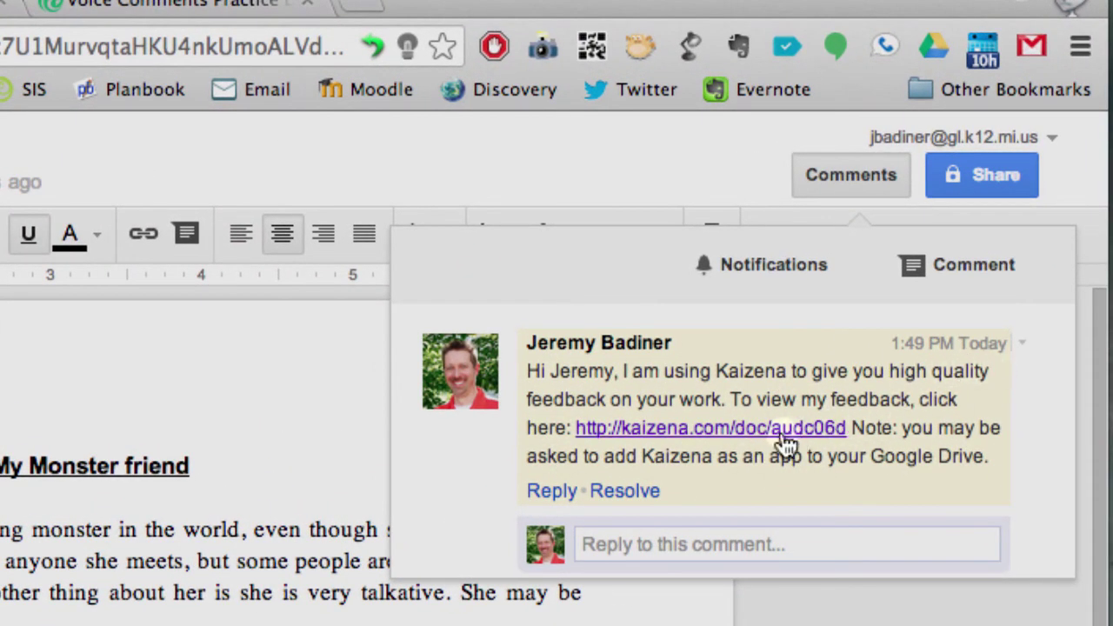
Resolve the Kaizena feedback-link comment in the Comments panel.
left_click(626, 490)
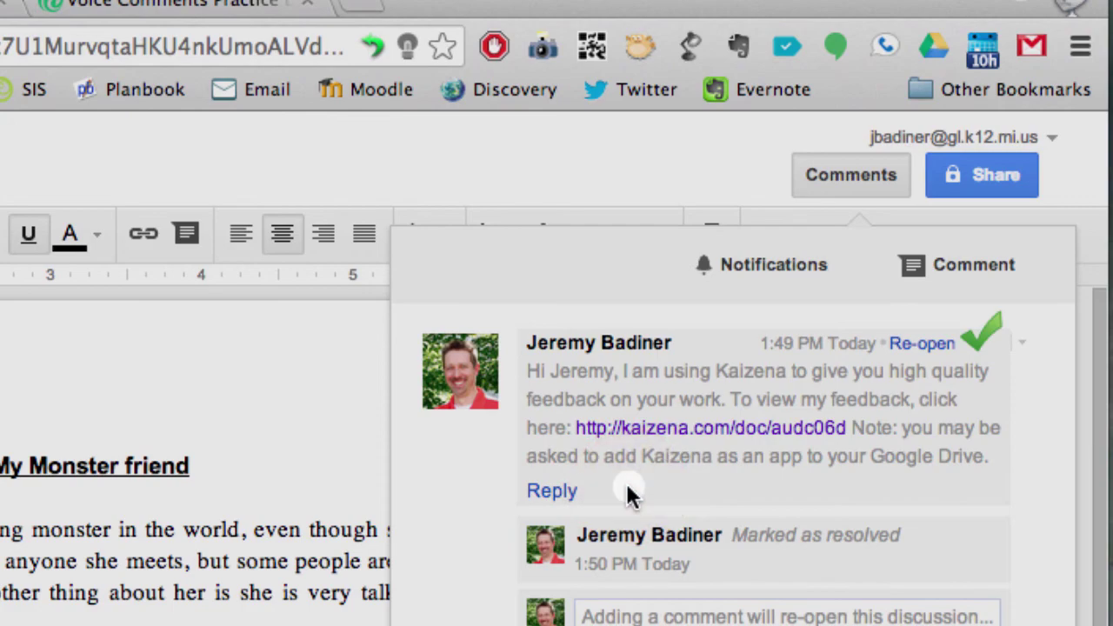